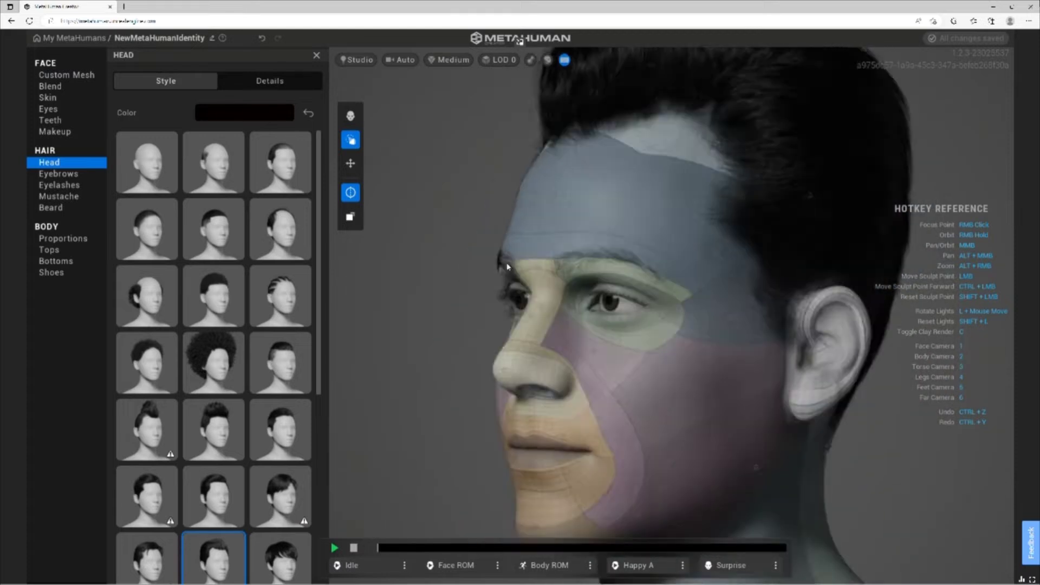
Make the hair orange-brown and raise sclera brightness and vascularity to 1.00.
{"action": "left_click", "coordinate": [245, 112]}
{"action": "left_click", "coordinate": [296, 193]}
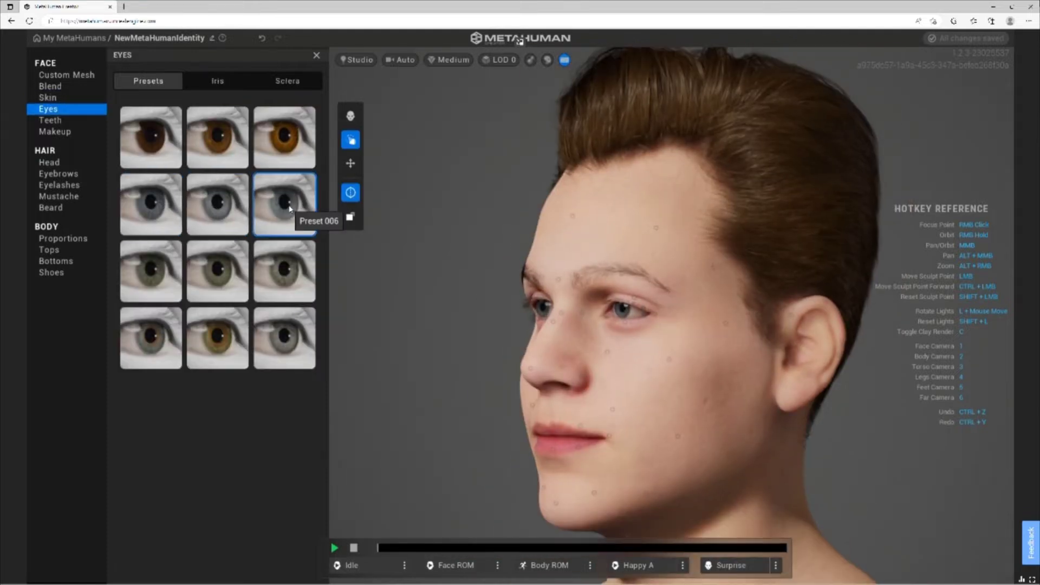
{"action": "left_click", "coordinate": [397, 563]}
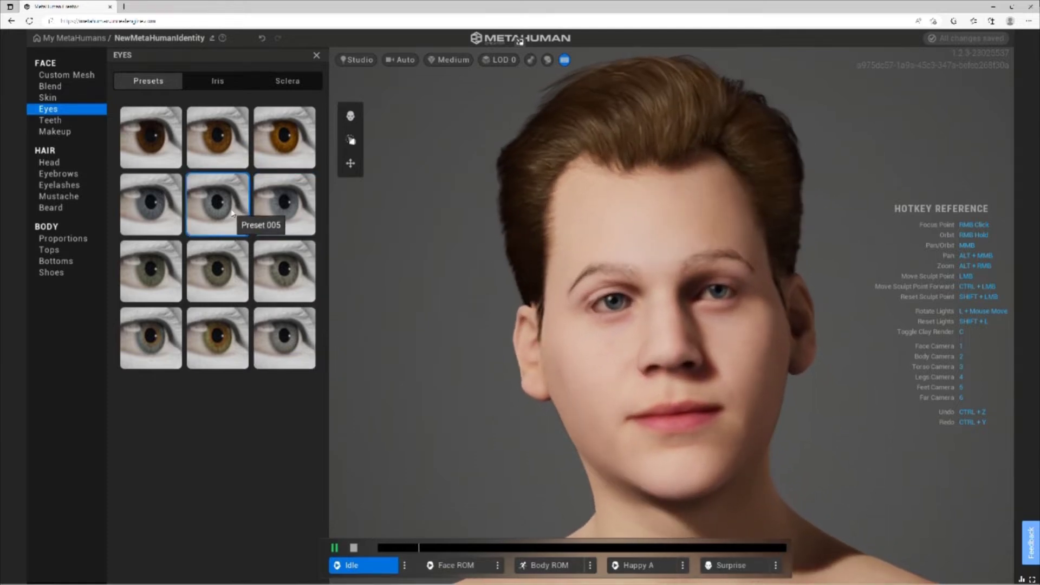
{"action": "left_click", "coordinate": [286, 83]}
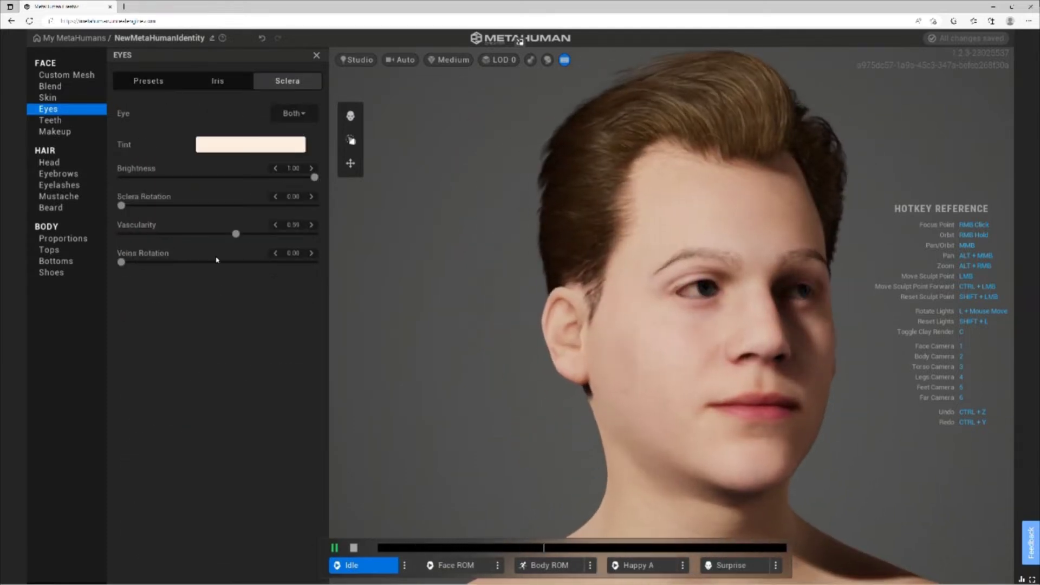
{"action": "left_click", "coordinate": [351, 140]}
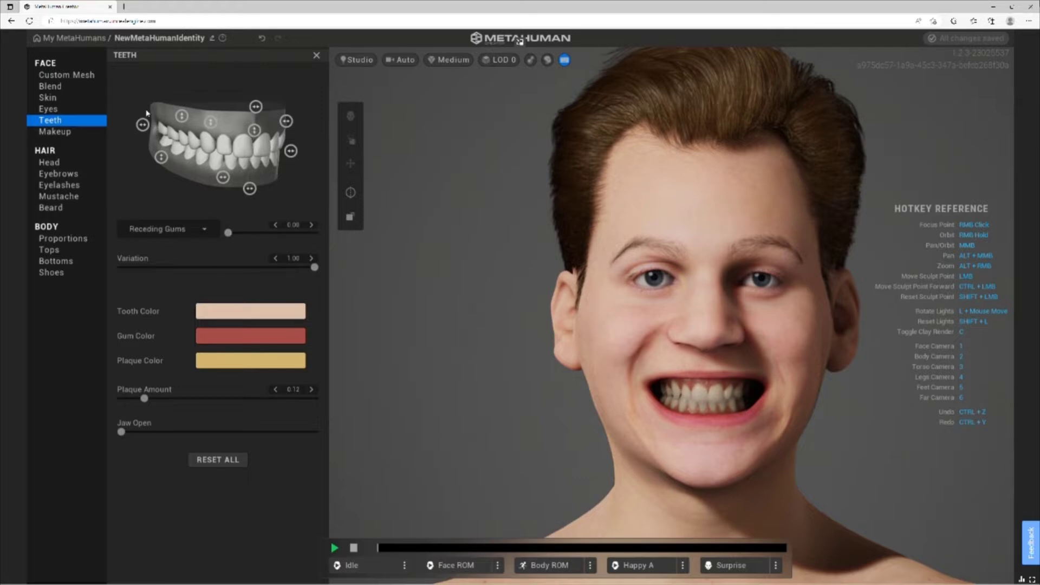
Apply the Natural lip makeup preset.
{"action": "left_click", "coordinate": [54, 131]}
{"action": "left_click", "coordinate": [294, 82]}
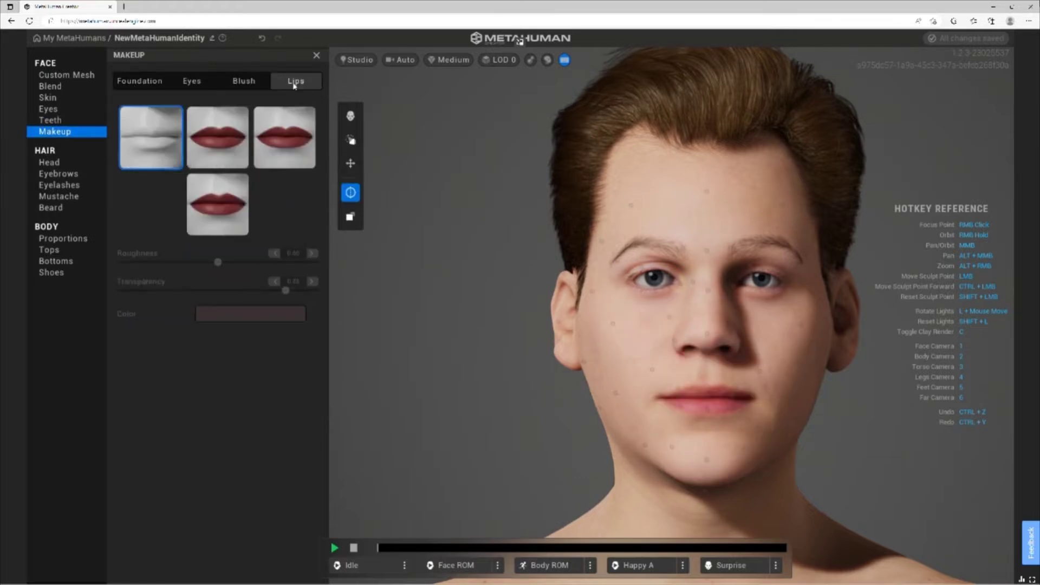
{"action": "left_click", "coordinate": [220, 141]}
{"action": "left_click", "coordinate": [255, 314]}
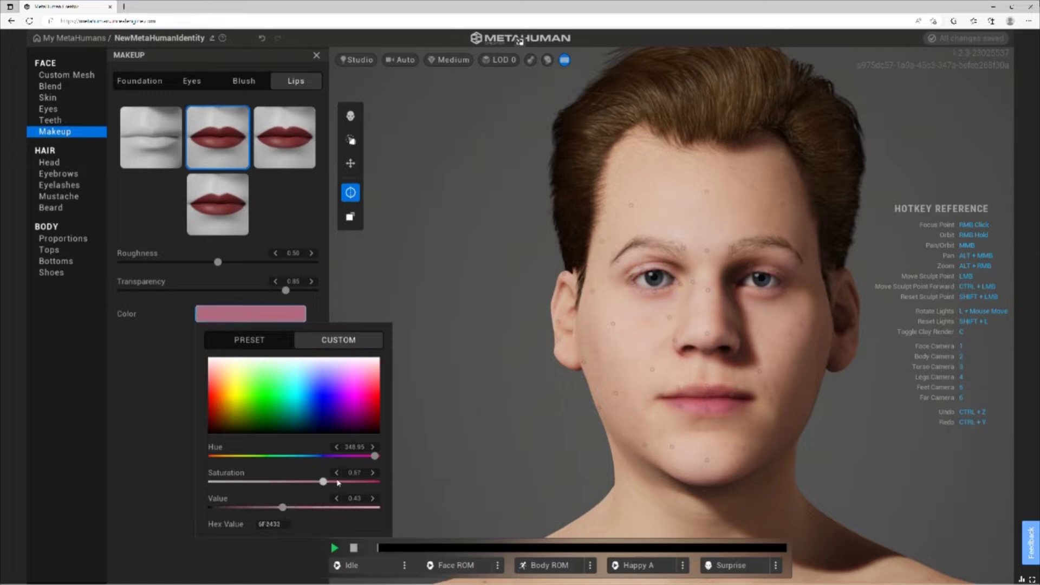
Apply the top-middle eye makeup preset and try red, pink and darker tints.
{"action": "left_click", "coordinate": [191, 81]}
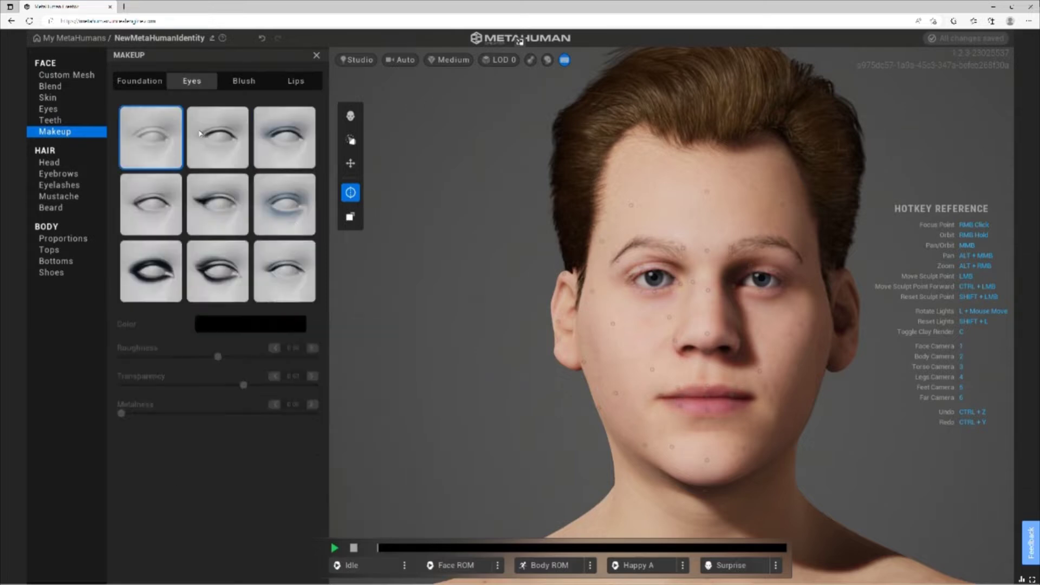
{"action": "left_click", "coordinate": [284, 205]}
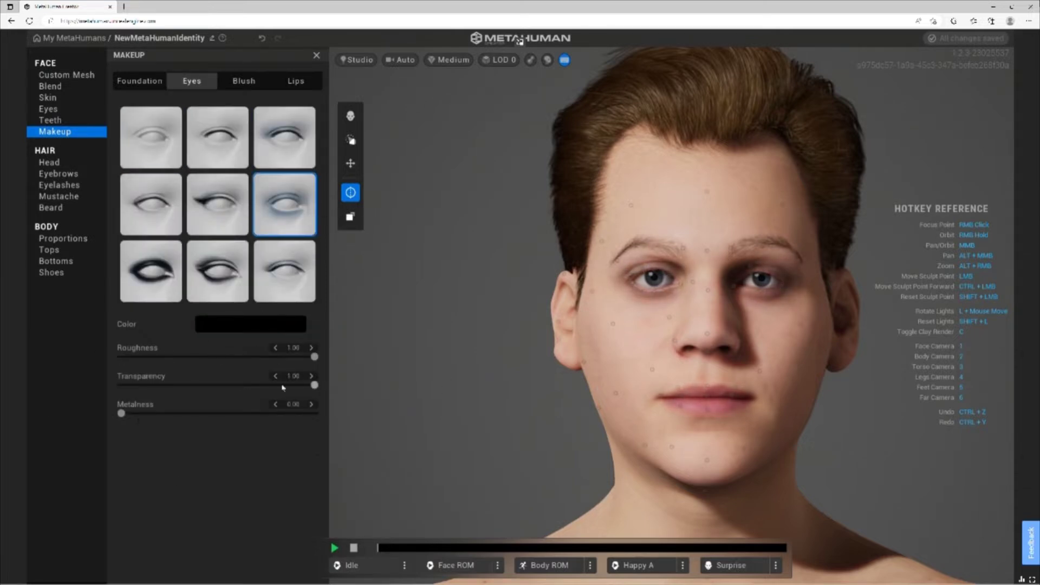
{"action": "left_click", "coordinate": [250, 324]}
{"action": "mouse_move", "coordinate": [227, 379]}
{"action": "left_mouse_down"}
{"action": "mouse_move", "coordinate": [208, 404]}
{"action": "mouse_move", "coordinate": [208, 388]}
{"action": "left_mouse_up"}
{"action": "left_click", "coordinate": [352, 565]}
{"action": "left_click", "coordinate": [250, 324]}
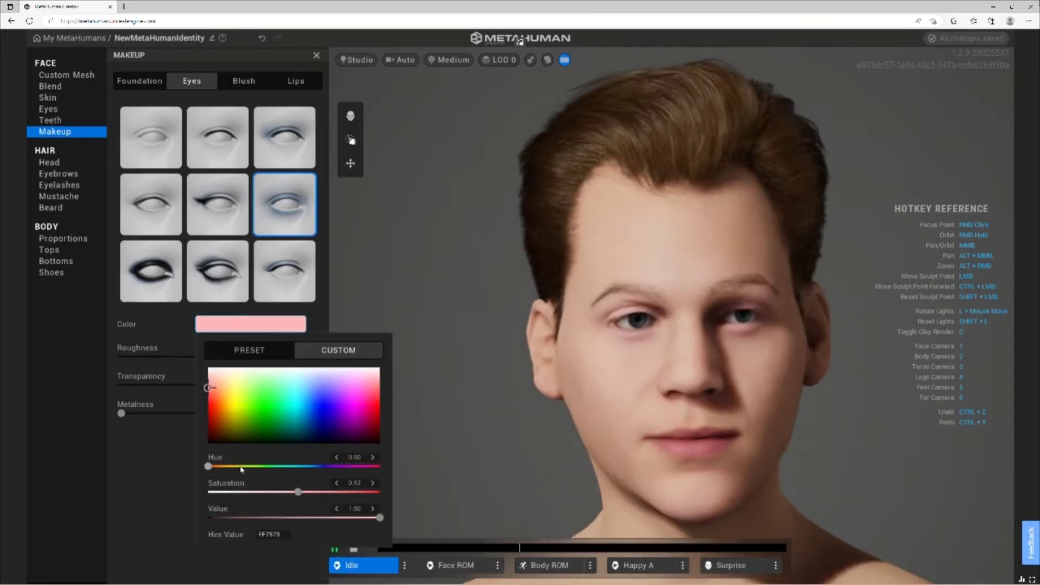
{"action": "left_click_drag", "start_coordinate": [380, 517], "coordinate": [303, 517]}
Switch to the thin eyeliner in a dark, desaturated colour with Metalness 0.45.
{"action": "left_click", "coordinate": [217, 137]}
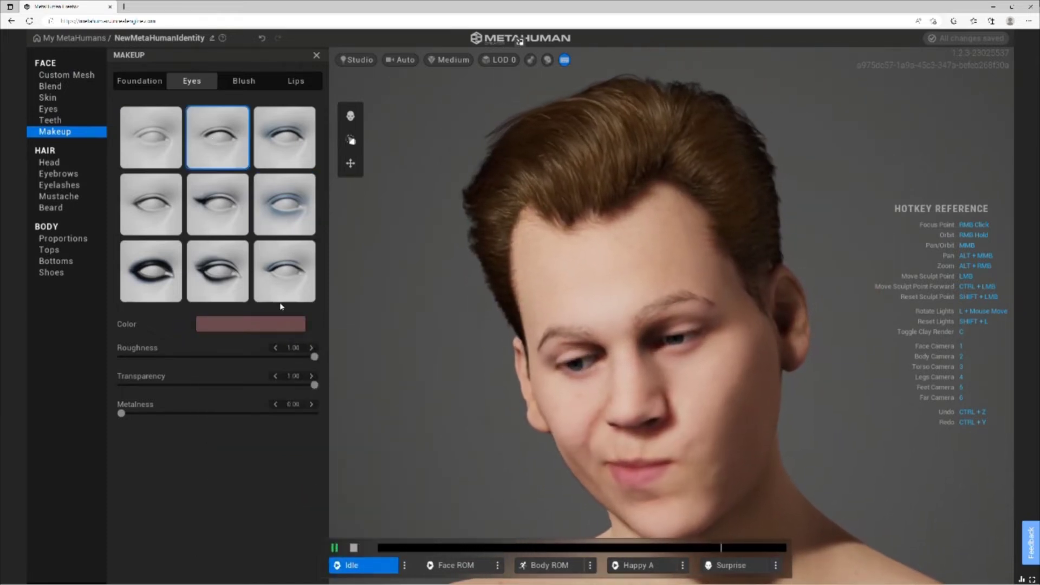
{"action": "left_click", "coordinate": [273, 326]}
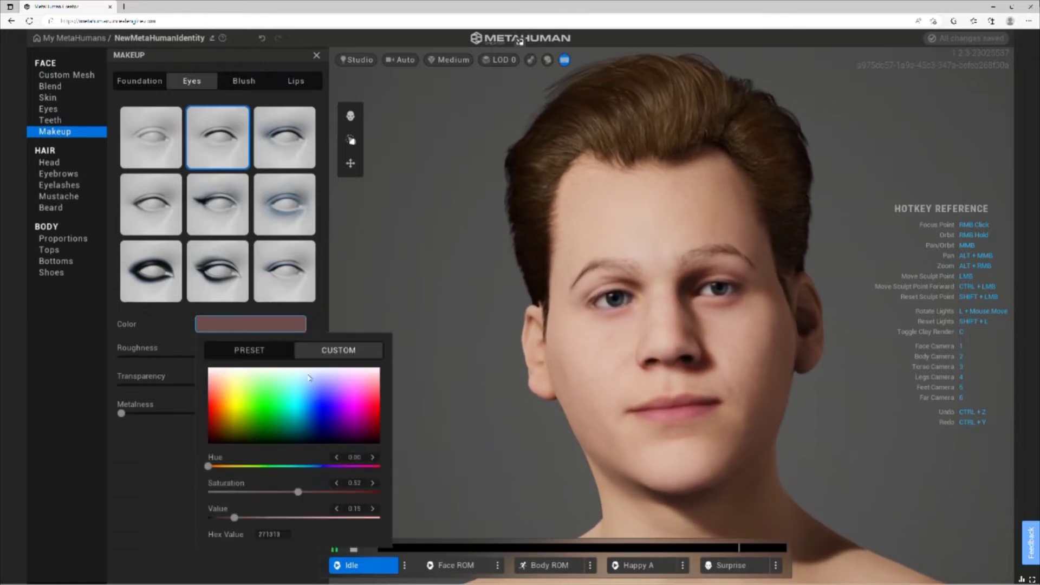
{"action": "mouse_move", "coordinate": [298, 492]}
{"action": "left_mouse_down"}
{"action": "mouse_move", "coordinate": [222, 491]}
{"action": "mouse_move", "coordinate": [436, 495]}
{"action": "mouse_move", "coordinate": [192, 498]}
{"action": "mouse_move", "coordinate": [449, 498]}
{"action": "left_mouse_up"}
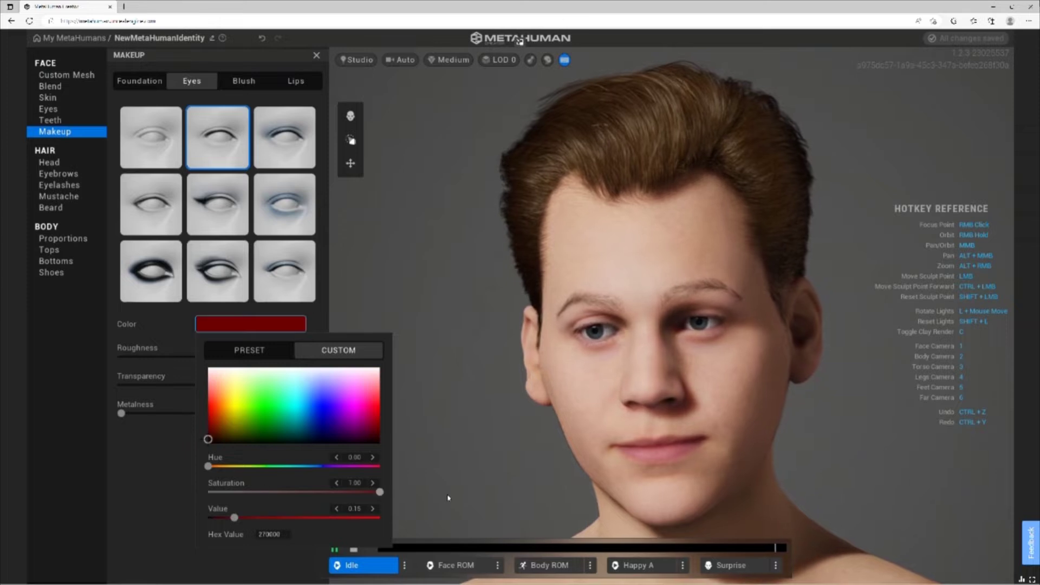
{"action": "left_click", "coordinate": [363, 565]}
{"action": "left_click", "coordinate": [272, 327]}
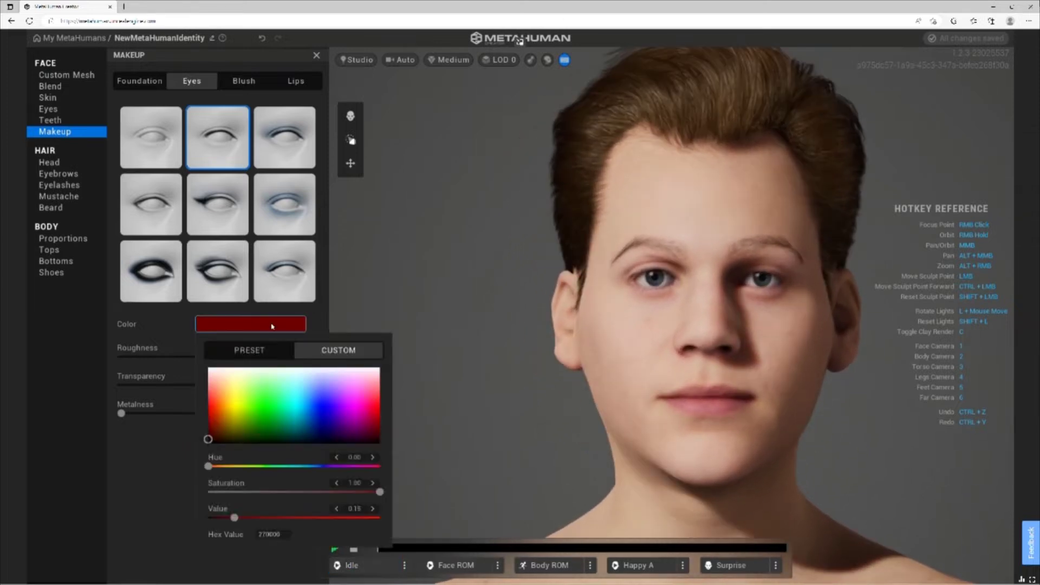
{"action": "left_click", "coordinate": [529, 396]}
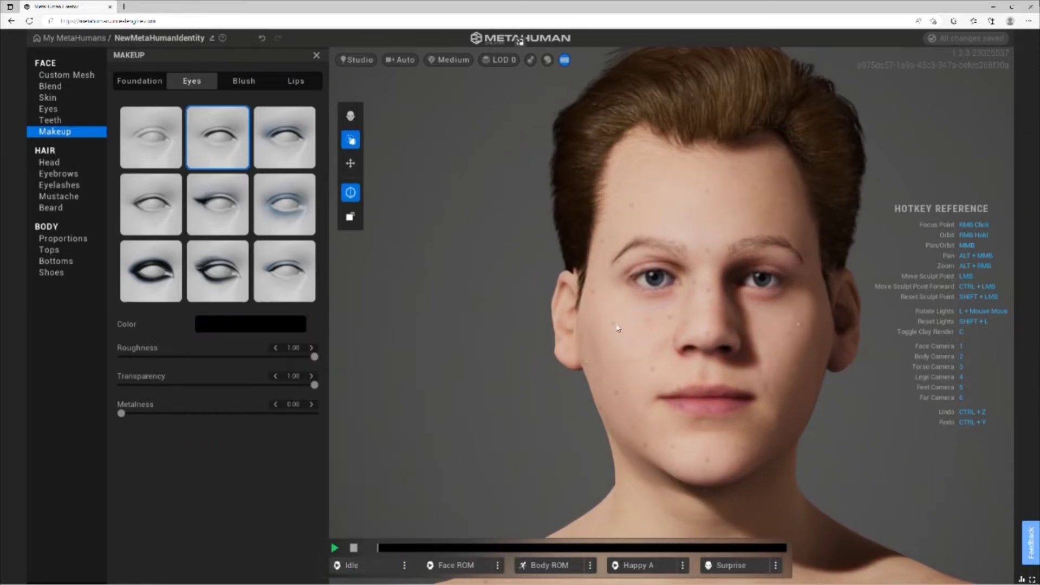
{"action": "right_click_drag", "start_coordinate": [616, 325], "coordinate": [766, 307]}
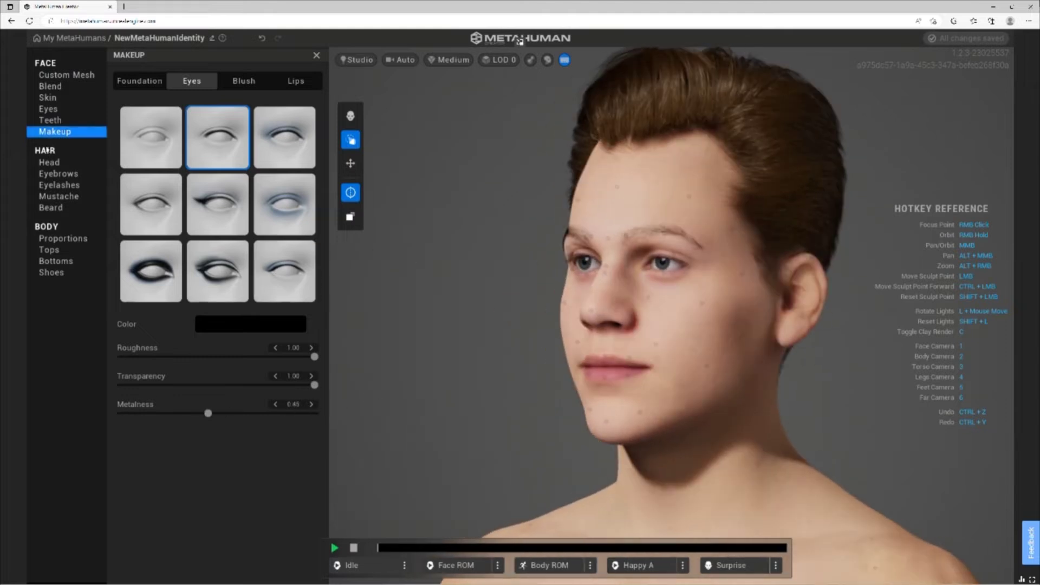
{"action": "left_click", "coordinate": [49, 162]}
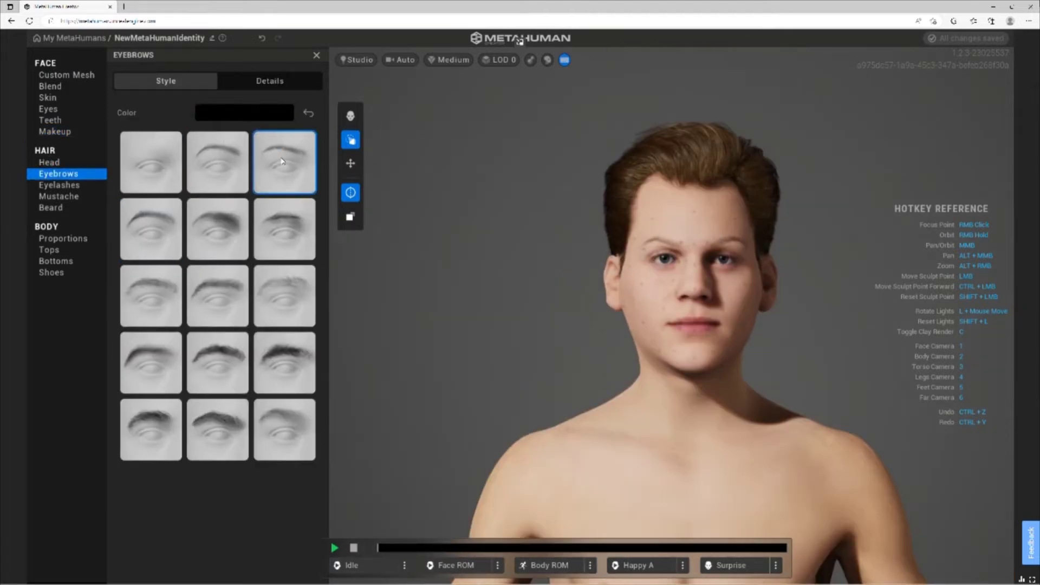
Dress the character in a hoodie, dark jeans and boots.
{"action": "left_click", "coordinate": [49, 249]}
{"action": "left_click", "coordinate": [203, 84]}
{"action": "left_click", "coordinate": [147, 80]}
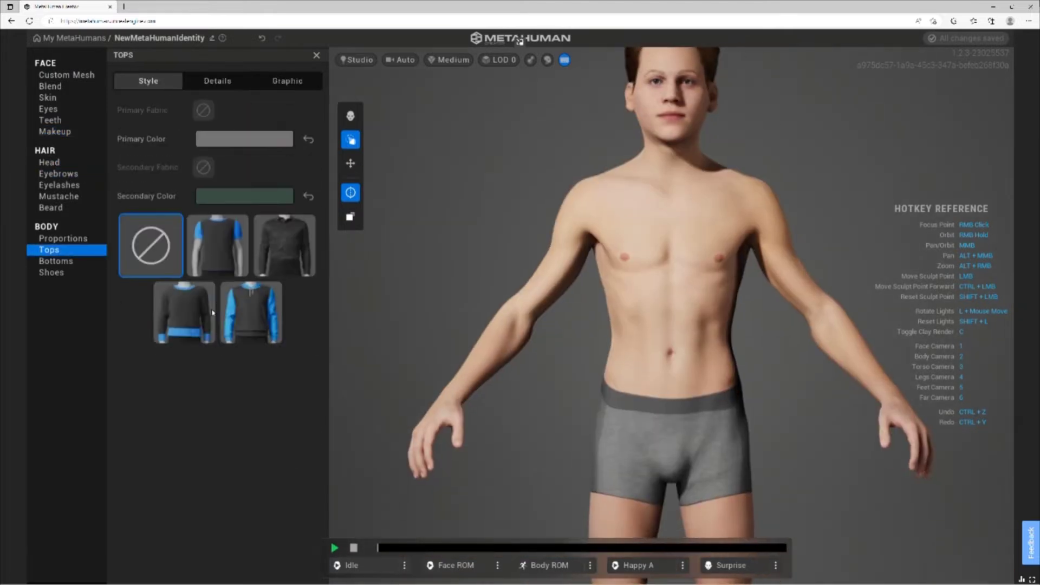
{"action": "left_click", "coordinate": [250, 313]}
{"action": "left_click", "coordinate": [55, 261]}
{"action": "left_click", "coordinate": [284, 245]}
{"action": "left_click", "coordinate": [51, 272]}
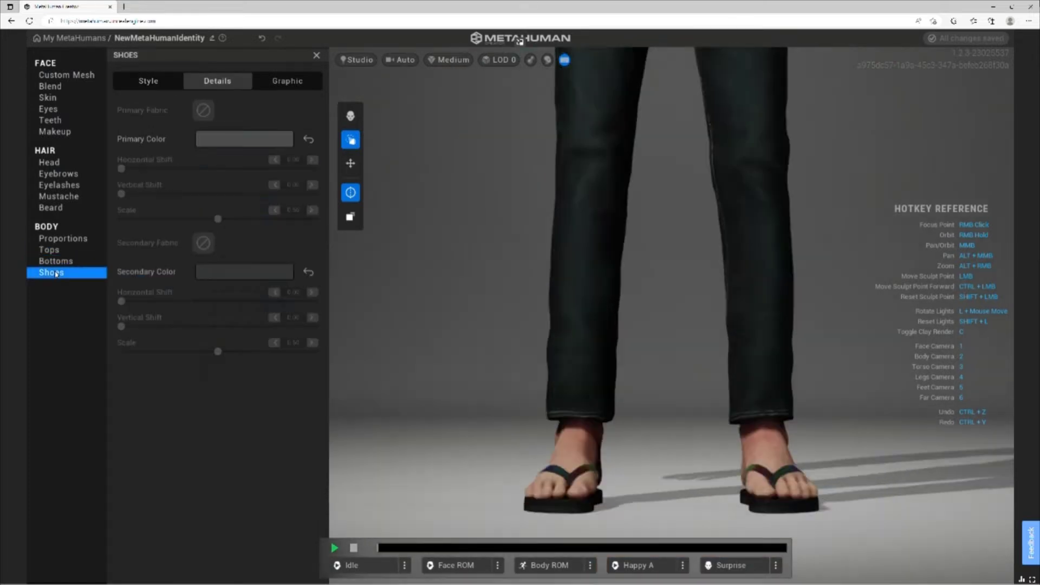
{"action": "left_click", "coordinate": [209, 386]}
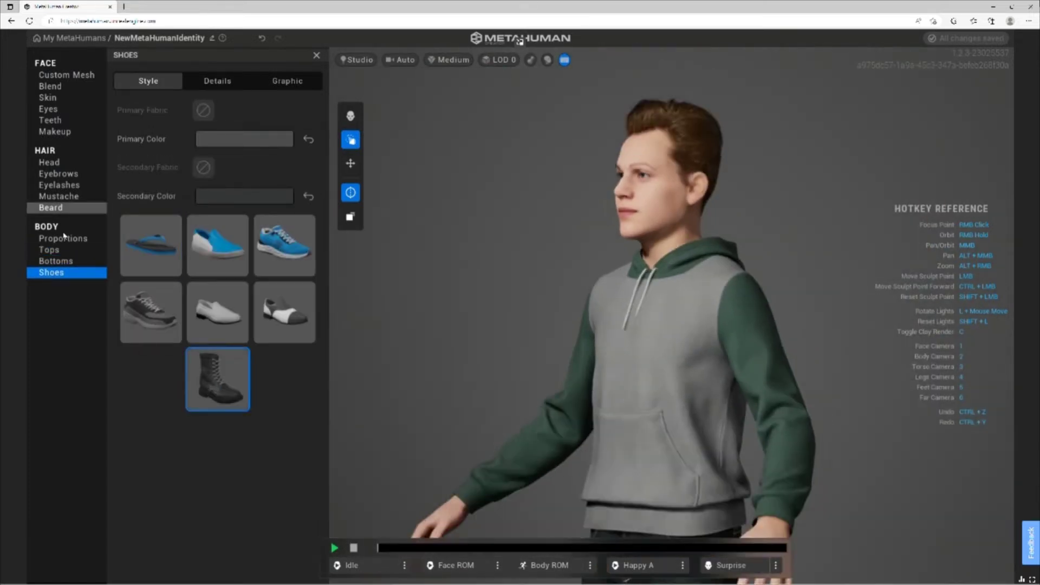
Make the hoodie's primary and secondary colours black, browsing graphics along the way.
{"action": "left_click", "coordinate": [49, 249]}
{"action": "left_click", "coordinate": [245, 139]}
{"action": "left_click_drag", "start_coordinate": [292, 332], "coordinate": [219, 332]}
{"action": "left_click", "coordinate": [245, 271]}
{"action": "left_click_drag", "start_coordinate": [234, 468], "coordinate": [213, 466]}
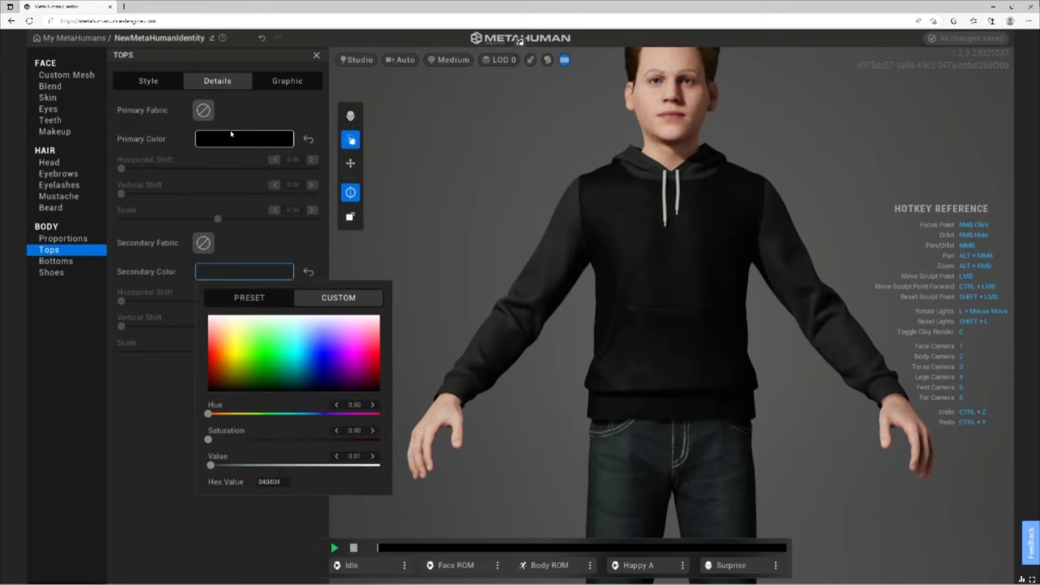
{"action": "left_click", "coordinate": [287, 80]}
{"action": "scroll", "coordinate": [208, 135], "scroll_direction": "down", "scroll_amount": 3}
{"action": "scroll", "coordinate": [206, 438], "scroll_direction": "down", "scroll_amount": 3}
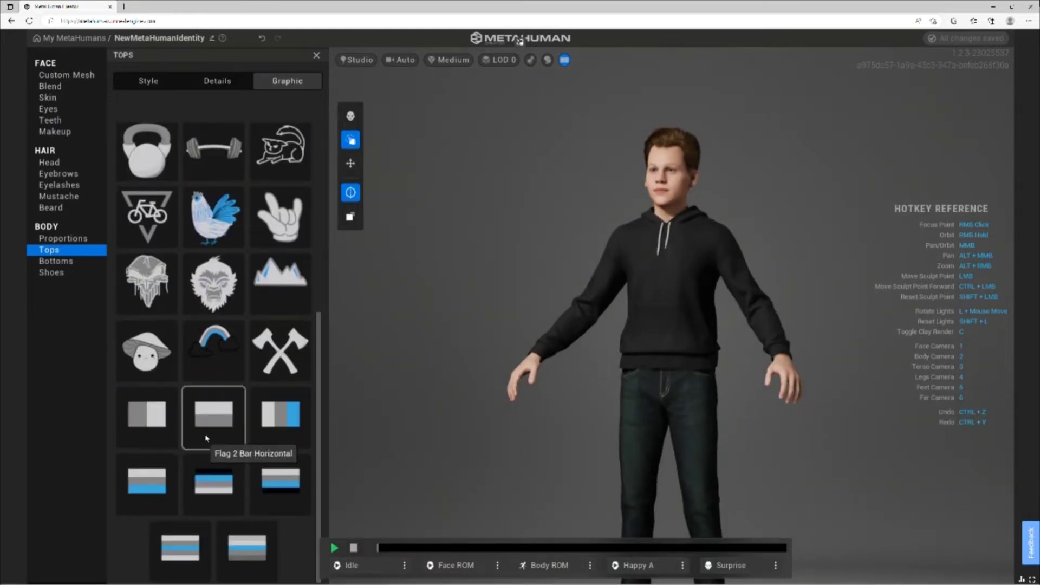
{"action": "scroll", "coordinate": [207, 437], "scroll_direction": "up", "scroll_amount": 6}
{"action": "left_click", "coordinate": [217, 81]}
{"action": "left_click", "coordinate": [148, 80]}
Check the jeans' secondary colour and raise the head scale to -0.11.
{"action": "left_click", "coordinate": [75, 264]}
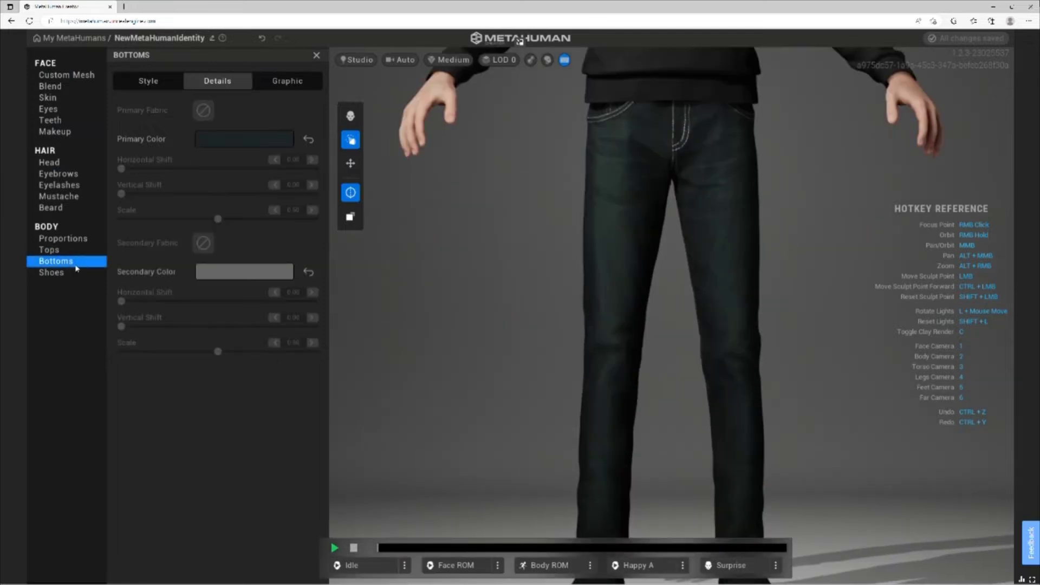
{"action": "left_click", "coordinate": [243, 272]}
{"action": "left_click", "coordinate": [63, 239]}
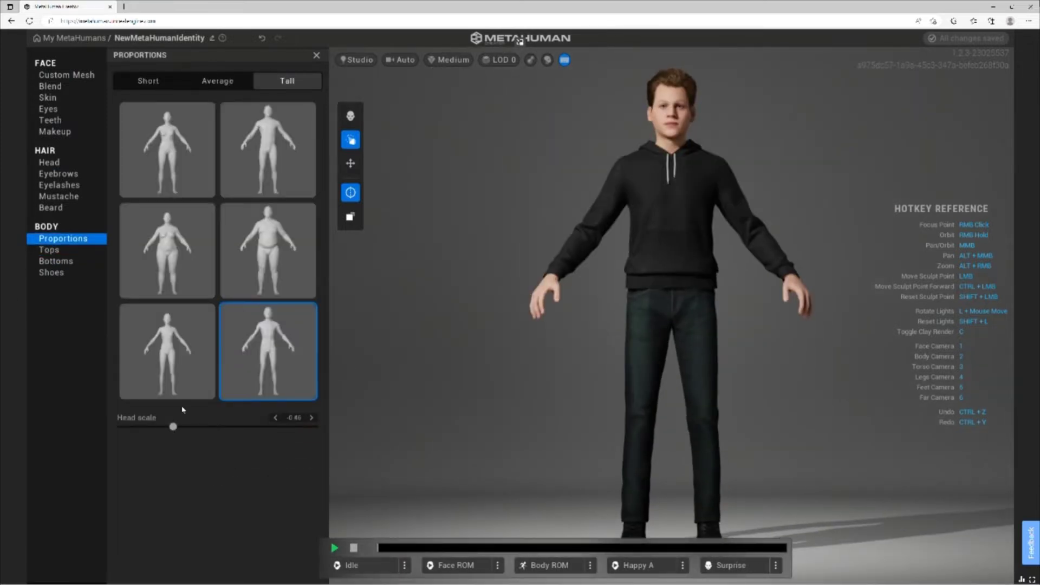
{"action": "left_click_drag", "start_coordinate": [173, 426], "coordinate": [193, 428]}
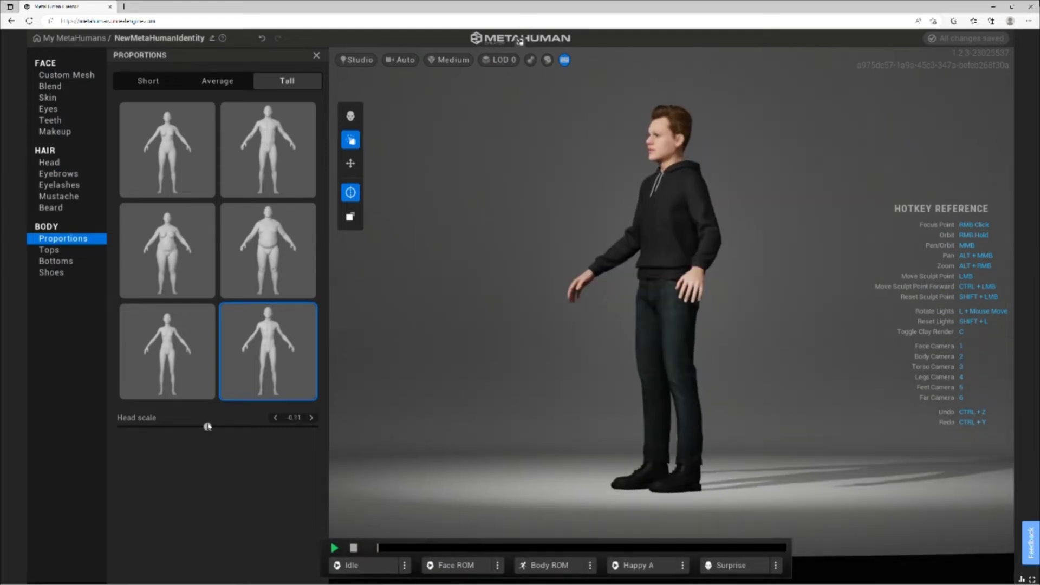
{"action": "left_click", "coordinate": [51, 208]}
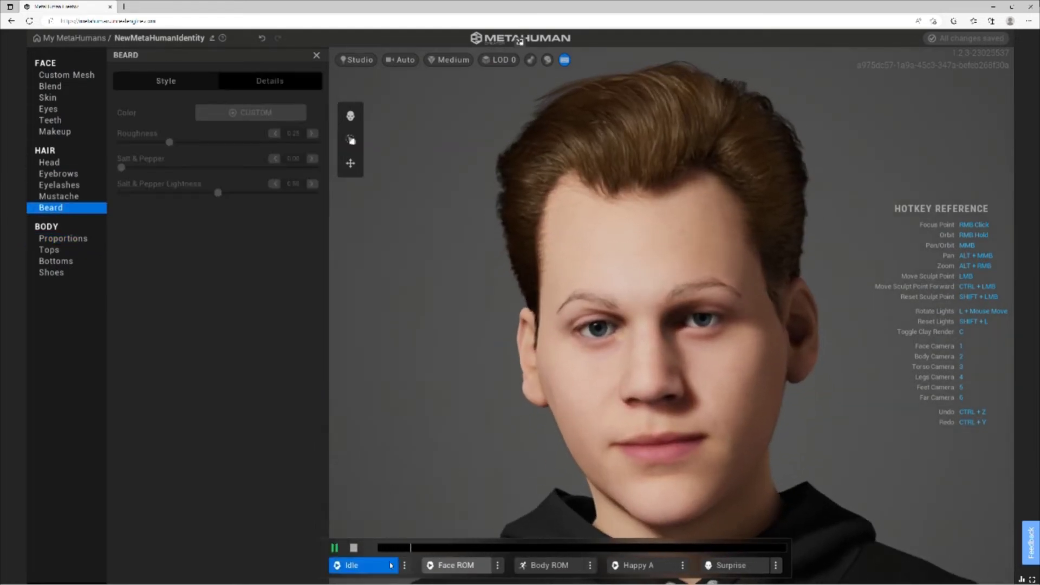
Play the Face ROM animation in the first slot, then the Body ROM preview.
{"action": "left_click", "coordinate": [357, 565]}
{"action": "left_click", "coordinate": [412, 529]}
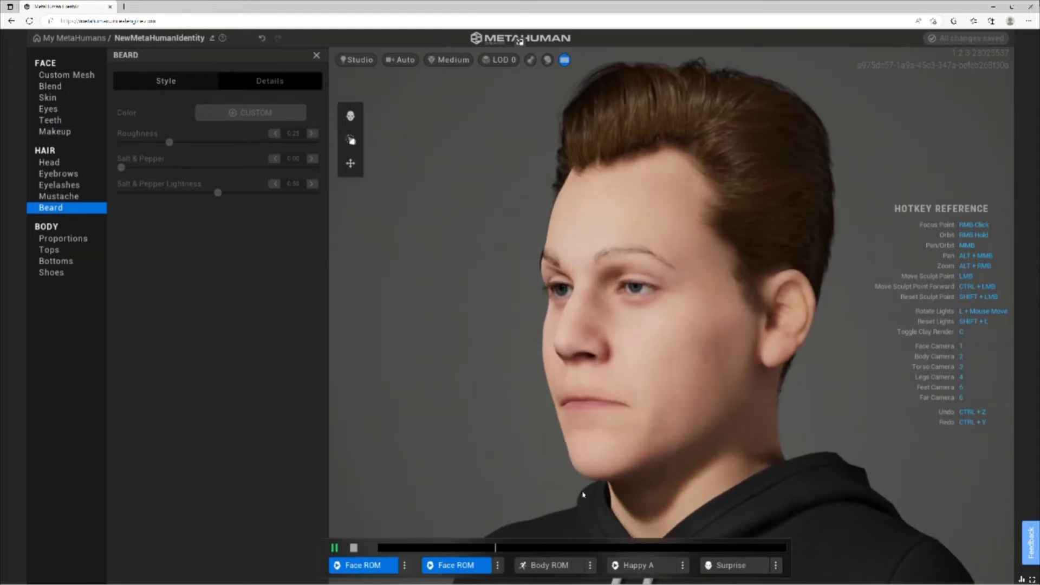
{"action": "left_click", "coordinate": [547, 565]}
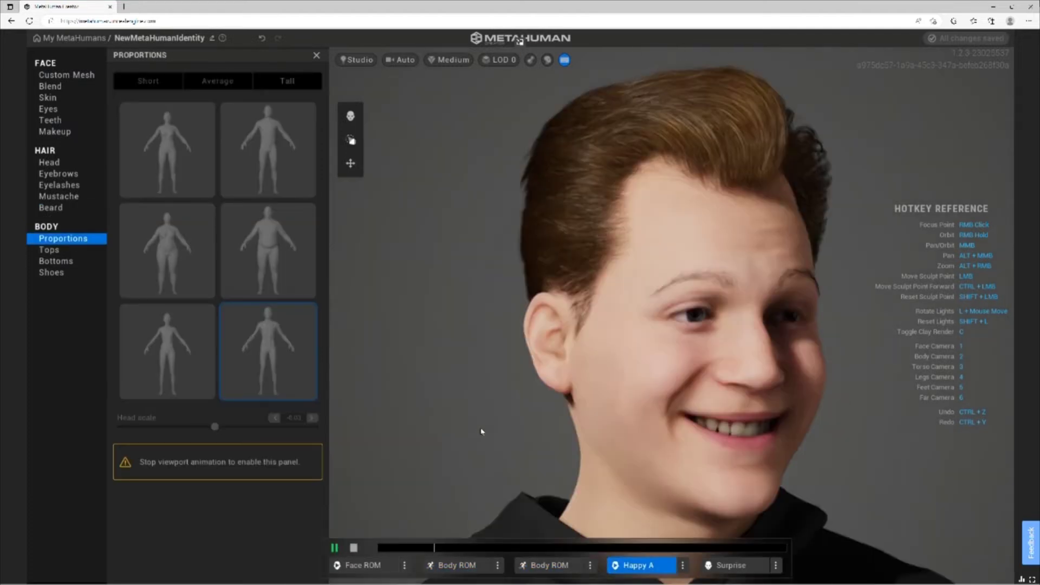
Replace Surprise with Happy in the last slot and play the Body ROM animation.
{"action": "left_click", "coordinate": [775, 565]}
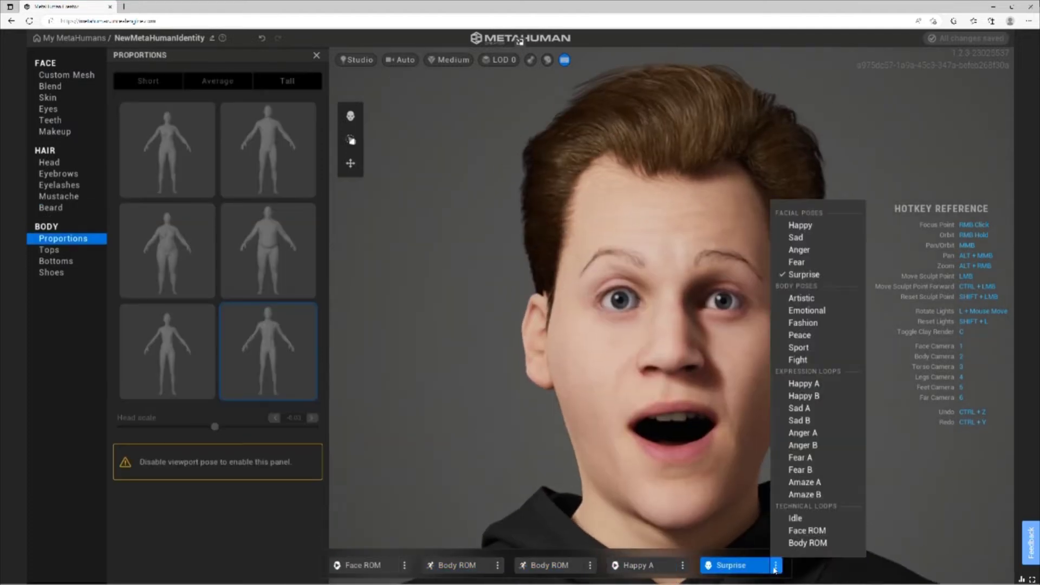
{"action": "left_click", "coordinate": [791, 201]}
{"action": "left_click", "coordinate": [635, 565]}
{"action": "left_click", "coordinate": [550, 566]}
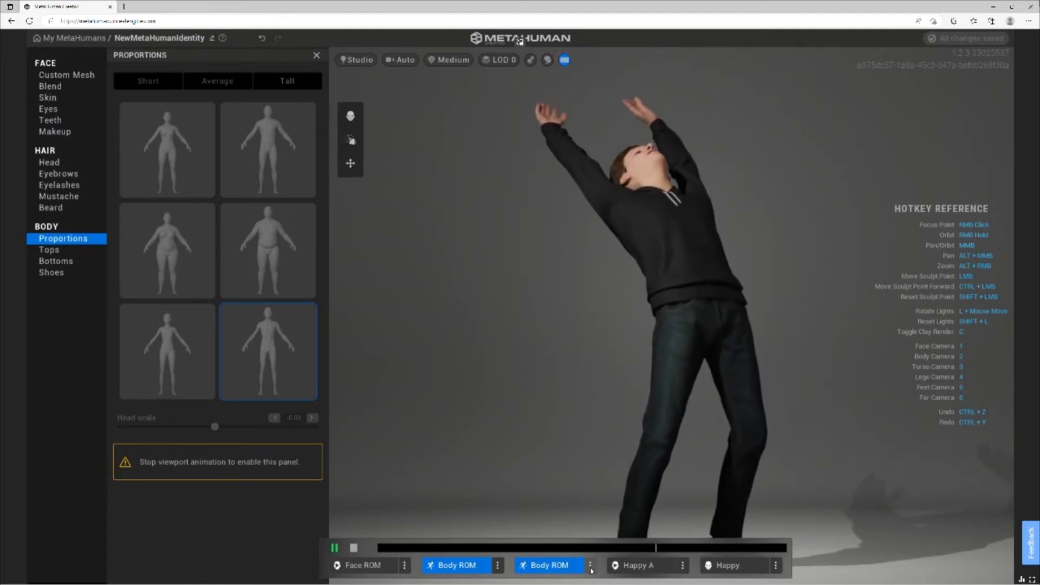
{"action": "left_click", "coordinate": [590, 566]}
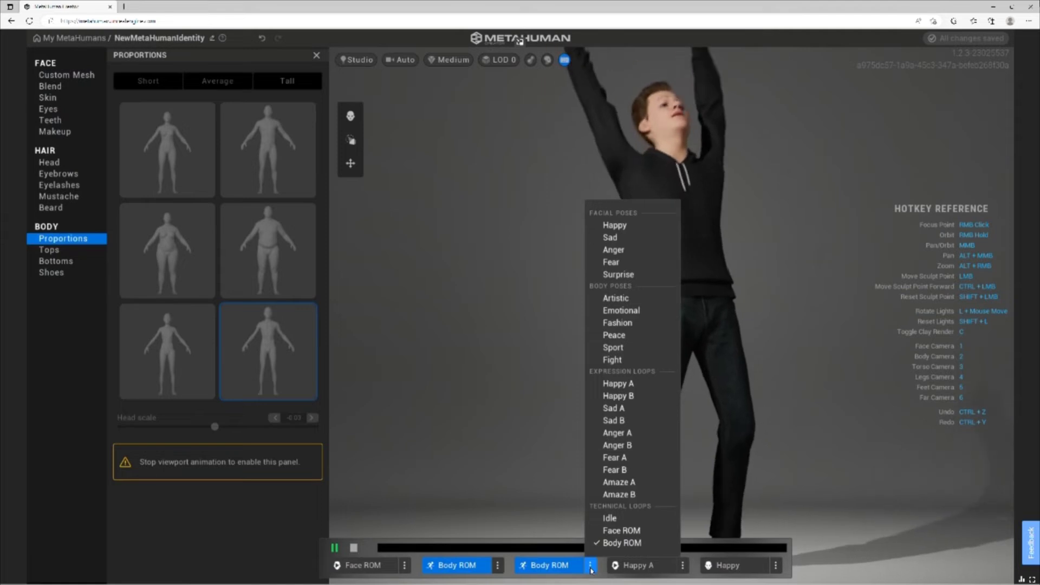
{"action": "left_click", "coordinate": [498, 565]}
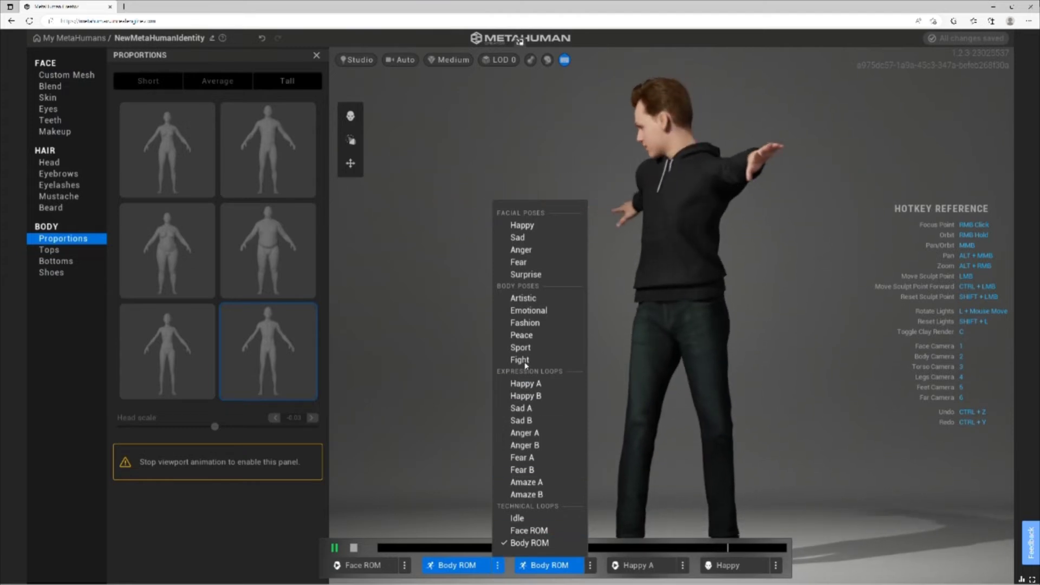
Try the Fight, Peace, Fashion, Artistic and Sad B poses, settling on Anger A.
{"action": "left_click", "coordinate": [519, 359]}
{"action": "left_click", "coordinate": [497, 565]}
{"action": "left_click", "coordinate": [521, 334]}
{"action": "left_click", "coordinate": [497, 564]}
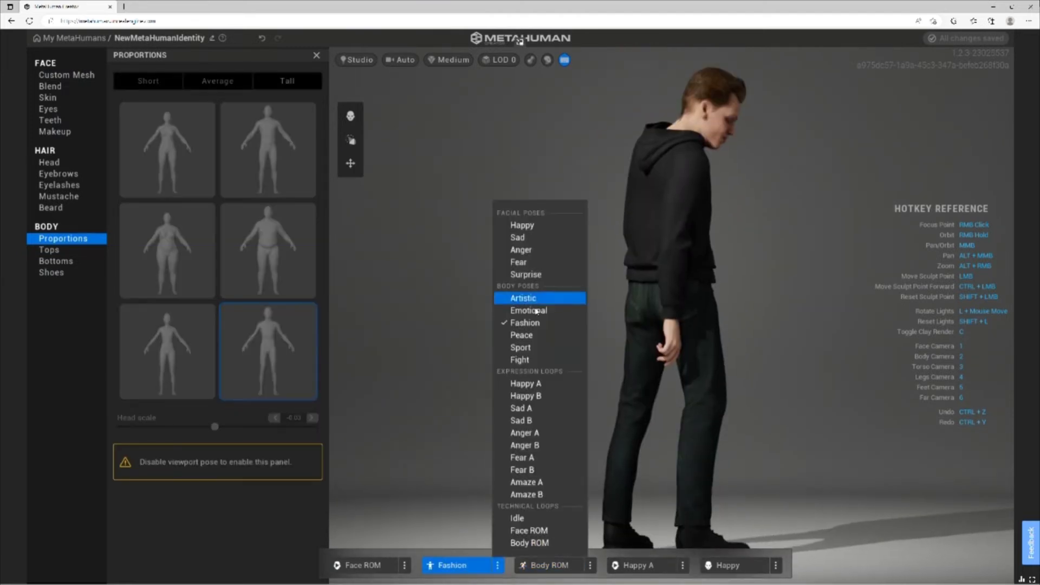
{"action": "left_click", "coordinate": [523, 298]}
{"action": "left_click", "coordinate": [497, 565]}
{"action": "left_click", "coordinate": [525, 383]}
{"action": "left_click", "coordinate": [497, 565]}
{"action": "left_click", "coordinate": [539, 433]}
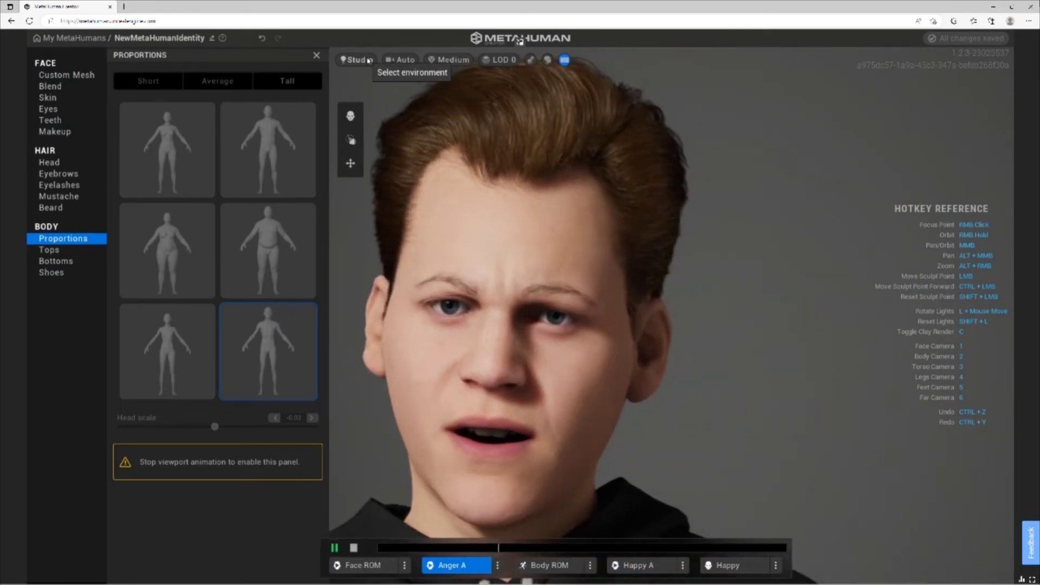
Apply the Split lighting preset and play the Idle animation.
{"action": "left_click", "coordinate": [356, 60]}
{"action": "left_click", "coordinate": [417, 150]}
{"action": "left_click", "coordinate": [549, 192]}
{"action": "left_click", "coordinate": [368, 565]}
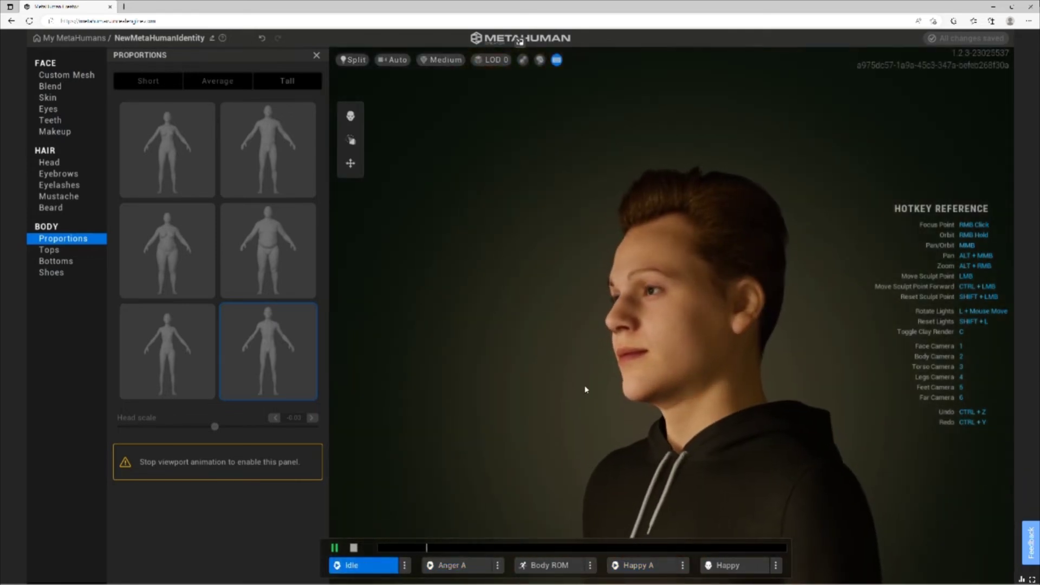
Apply the third eye-makeup style in a custom pink colour.
{"action": "left_click", "coordinate": [59, 112]}
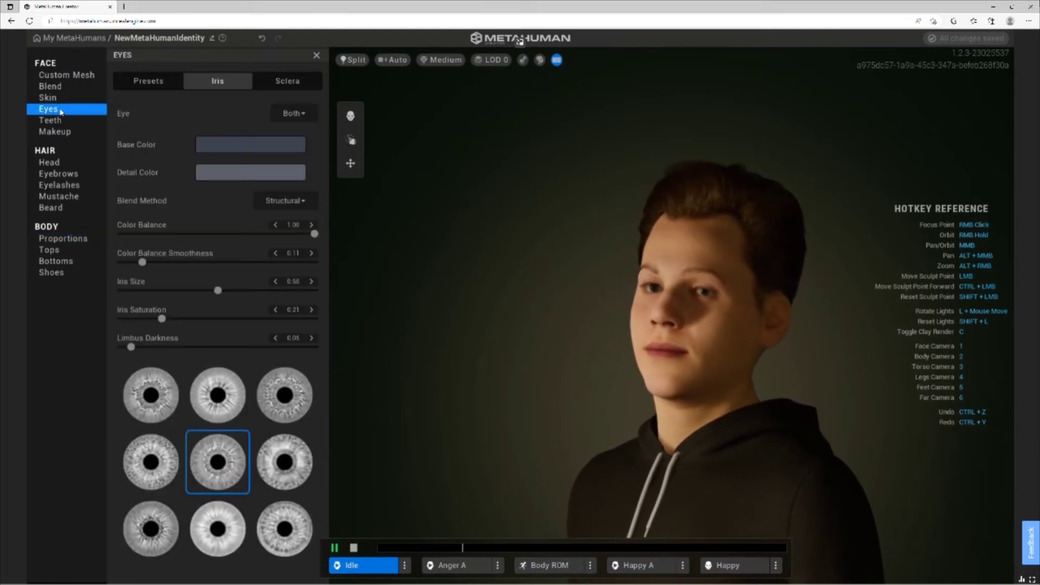
{"action": "left_click", "coordinate": [64, 131]}
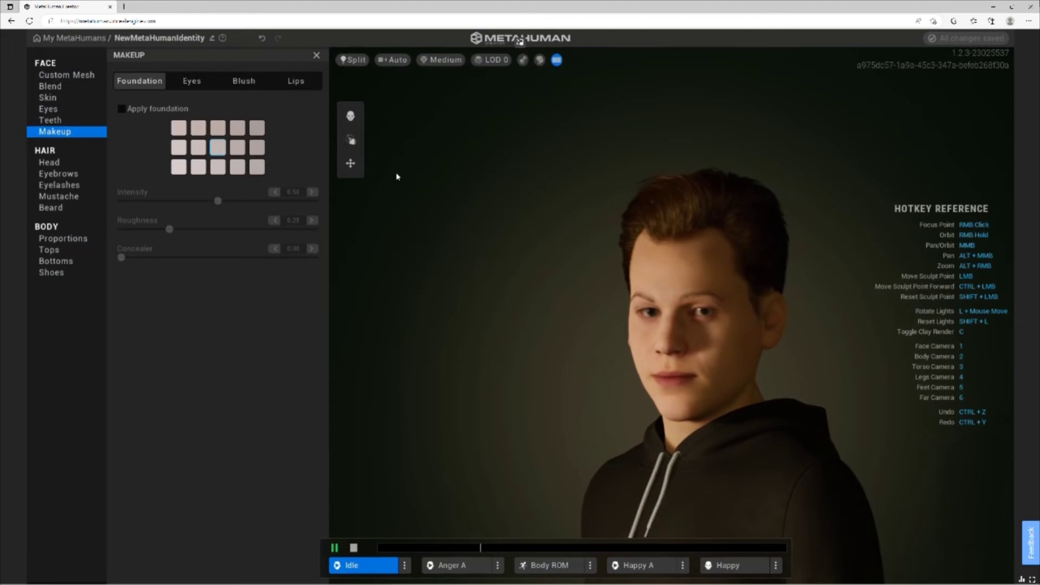
{"action": "left_click", "coordinate": [192, 81]}
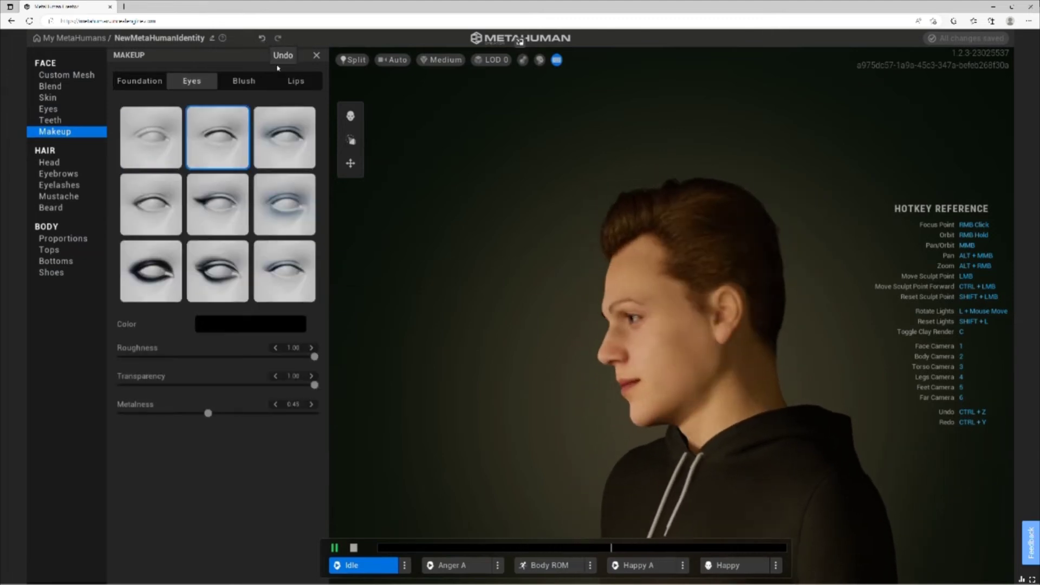
{"action": "left_click", "coordinate": [285, 137]}
{"action": "left_click", "coordinate": [250, 324]}
{"action": "left_click", "coordinate": [338, 350]}
{"action": "left_click", "coordinate": [216, 393]}
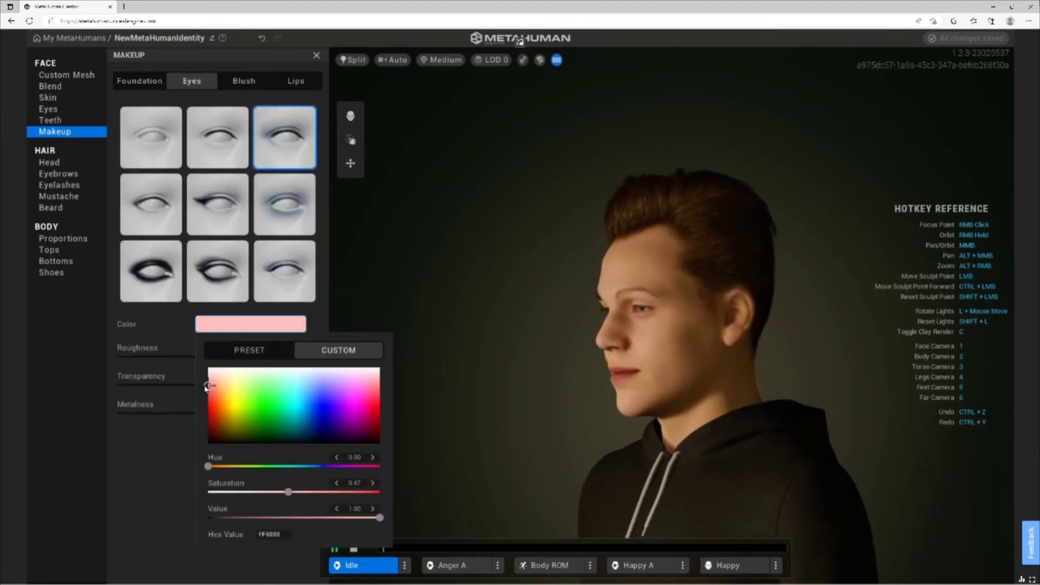
{"action": "left_click", "coordinate": [352, 60]}
{"action": "left_click", "coordinate": [467, 150]}
Try Tungsten, Portrait, Red Lantern, GR22: Rooftop and Downtown Night lighting, ending on Underpass Night.
{"action": "left_click", "coordinate": [411, 195]}
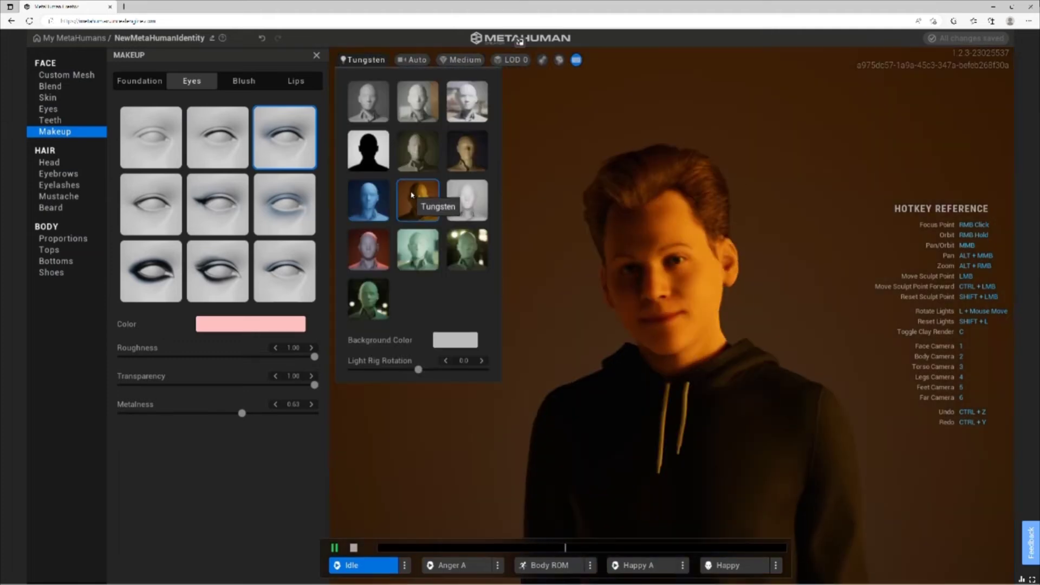
{"action": "left_click", "coordinate": [467, 200]}
{"action": "left_click", "coordinate": [368, 250]}
{"action": "left_click", "coordinate": [417, 249]}
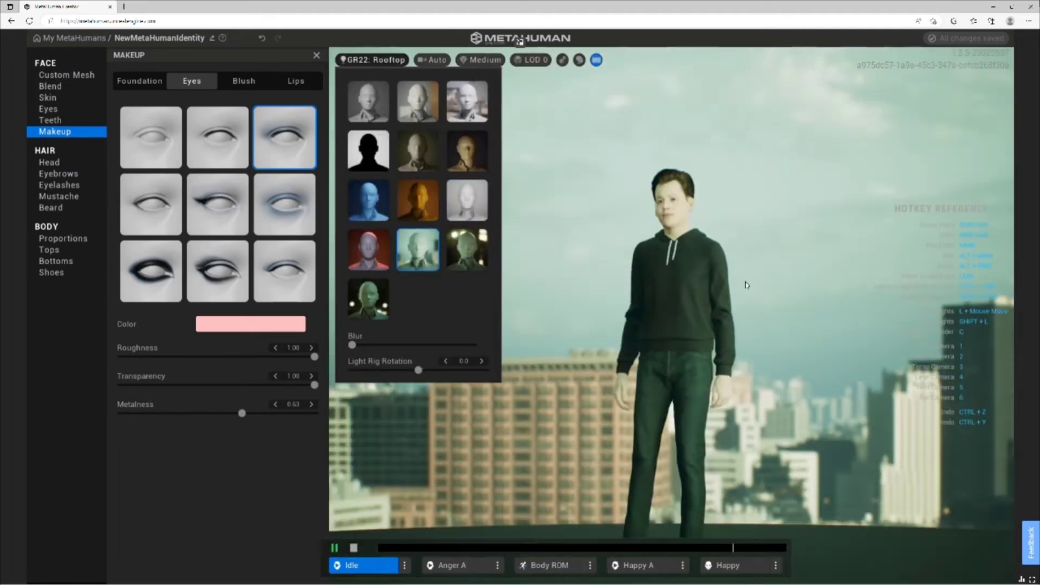
{"action": "left_click", "coordinate": [746, 284]}
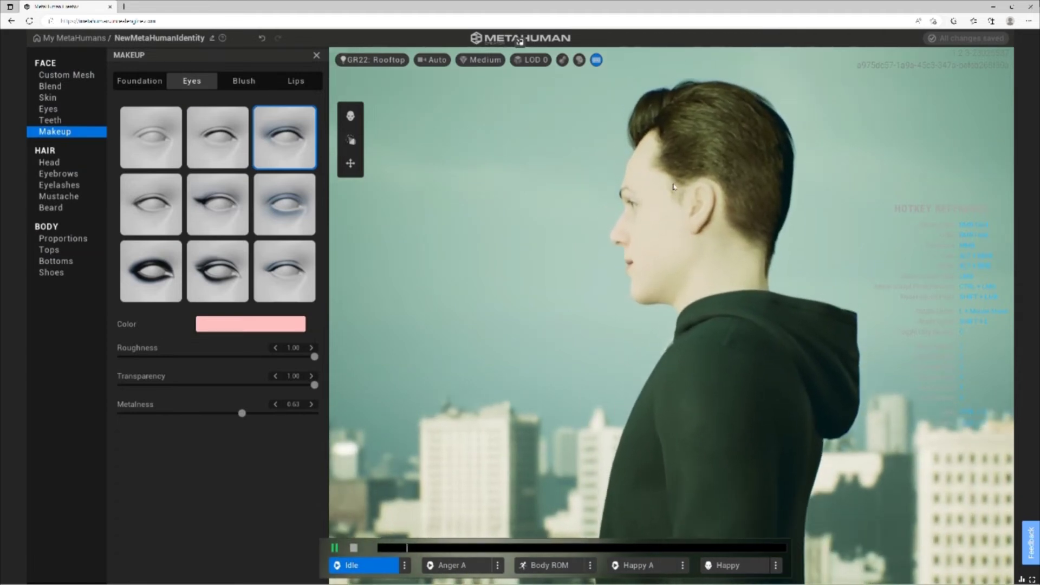
{"action": "left_click", "coordinate": [376, 59]}
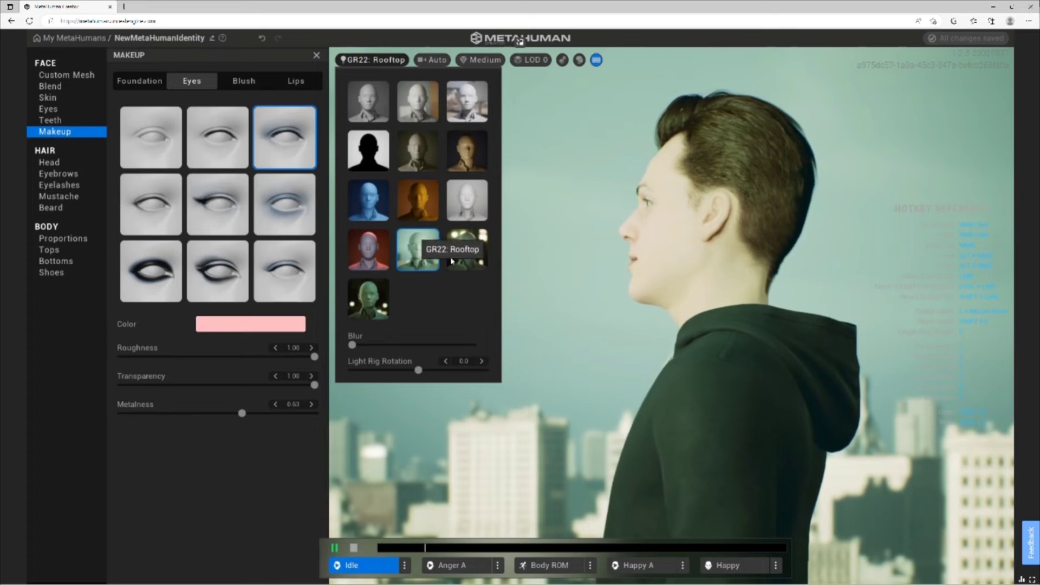
{"action": "left_click", "coordinate": [482, 262]}
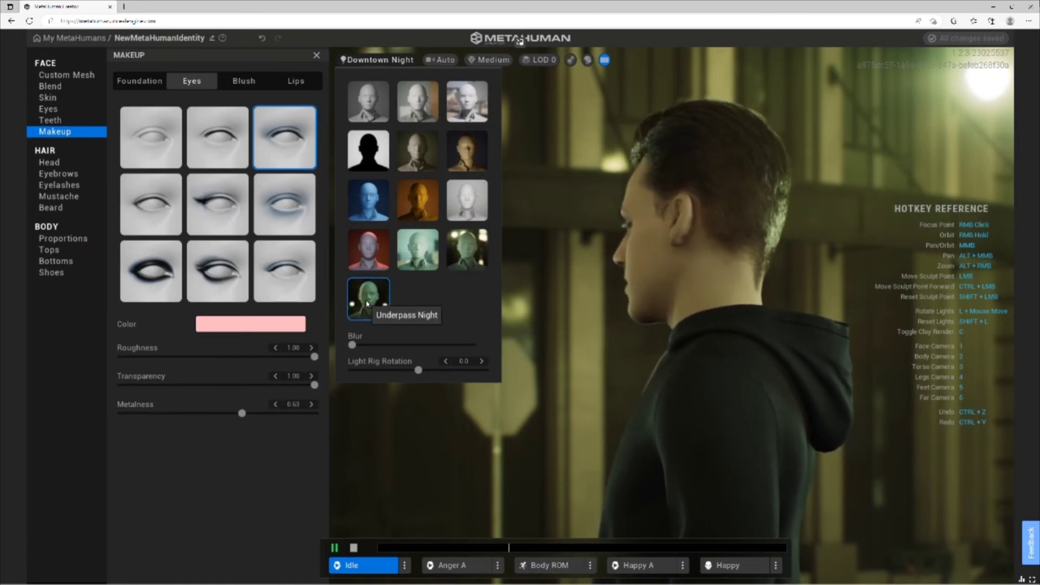
{"action": "left_click", "coordinate": [367, 304]}
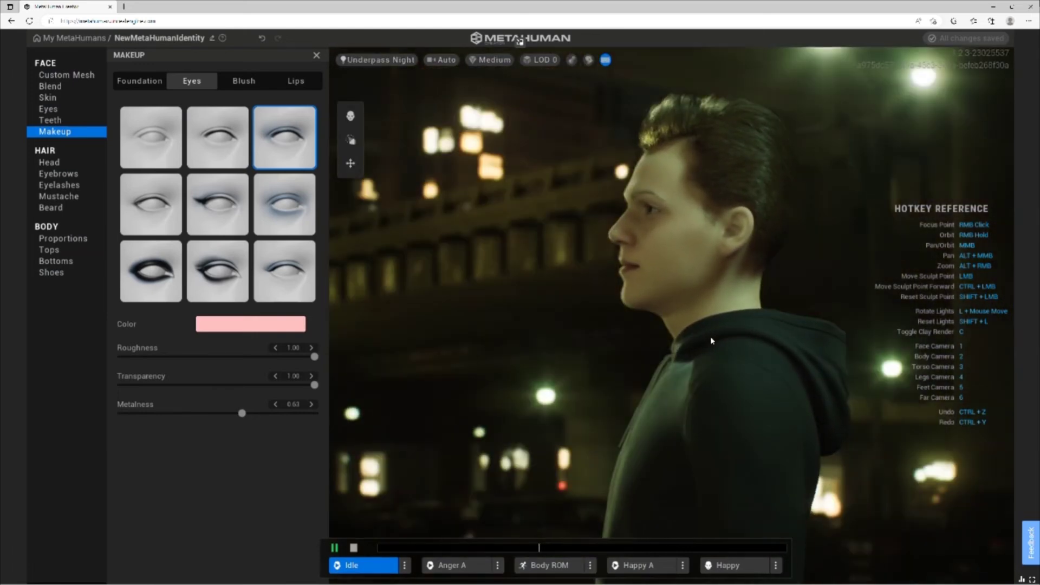
Orbit around the character to view the face and body from front, three-quarter and profile angles.
{"action": "right_click_drag", "start_coordinate": [628, 339], "coordinate": [745, 357]}
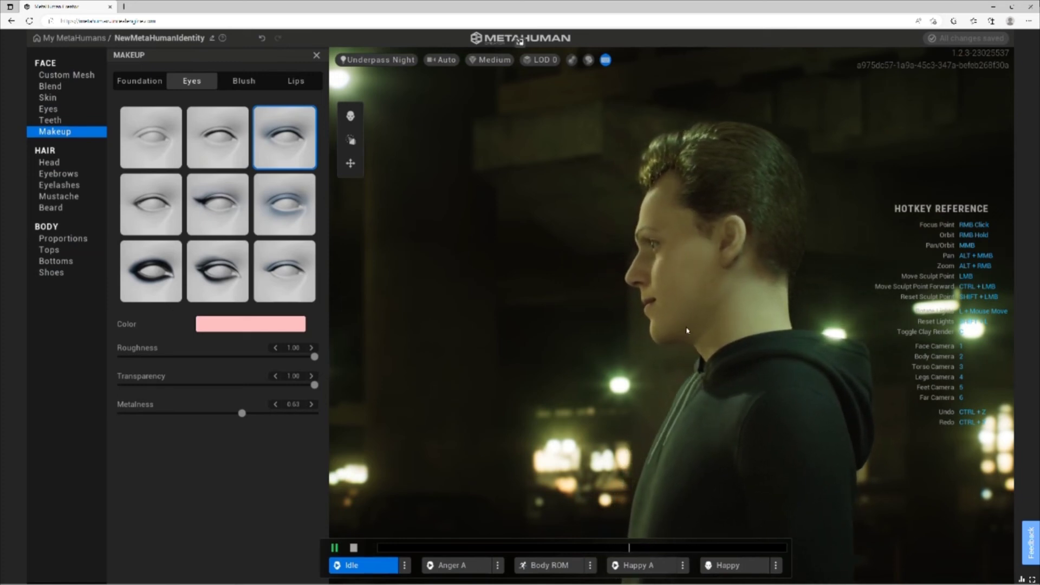
{"action": "right_click_drag", "start_coordinate": [687, 331], "coordinate": [827, 327]}
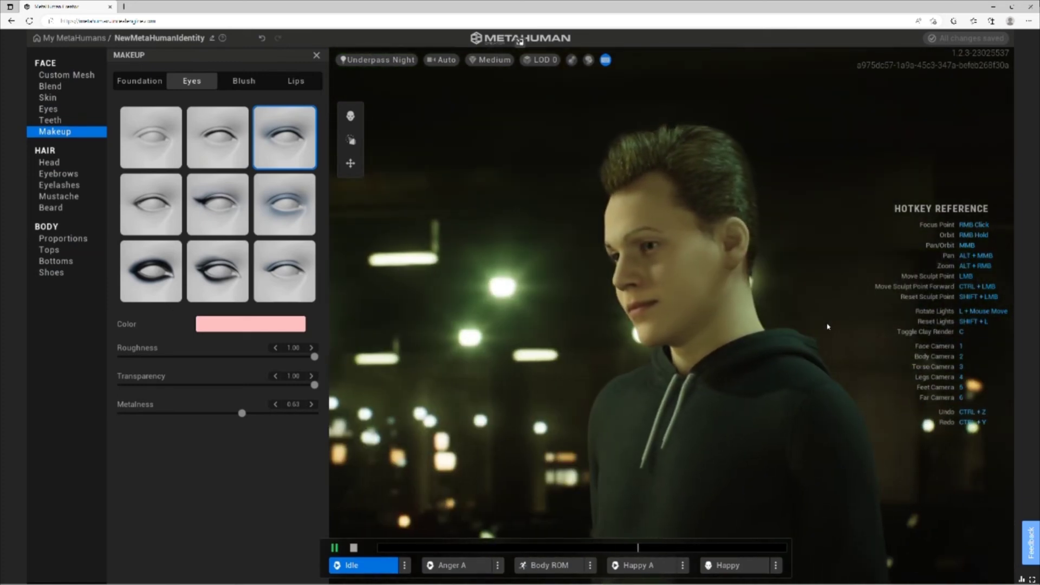
{"action": "right_click_drag", "start_coordinate": [858, 326], "coordinate": [856, 313]}
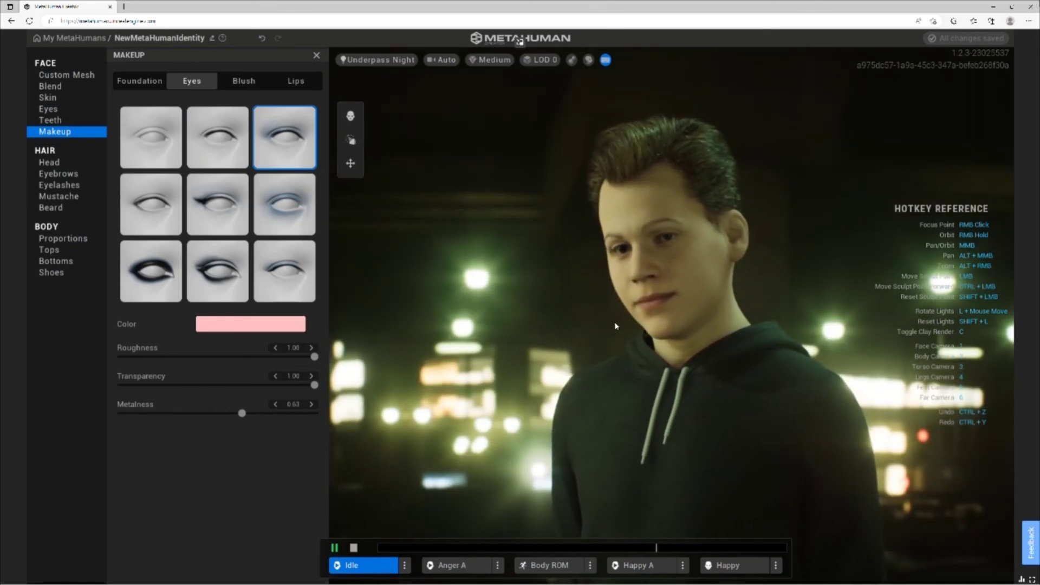
{"action": "right_click_drag", "start_coordinate": [616, 326], "coordinate": [673, 347]}
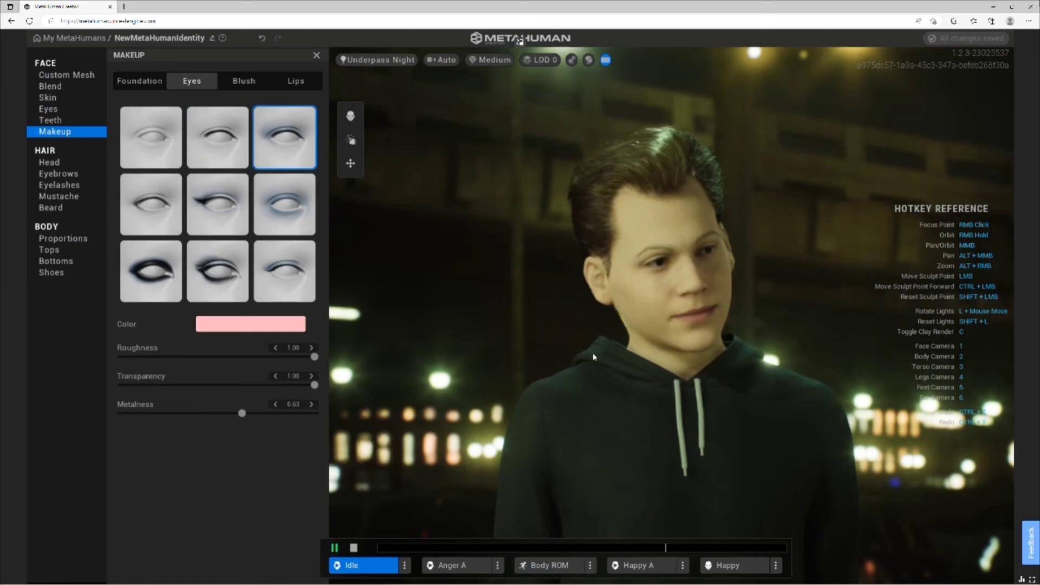
{"action": "right_click_drag", "start_coordinate": [593, 356], "coordinate": [768, 373]}
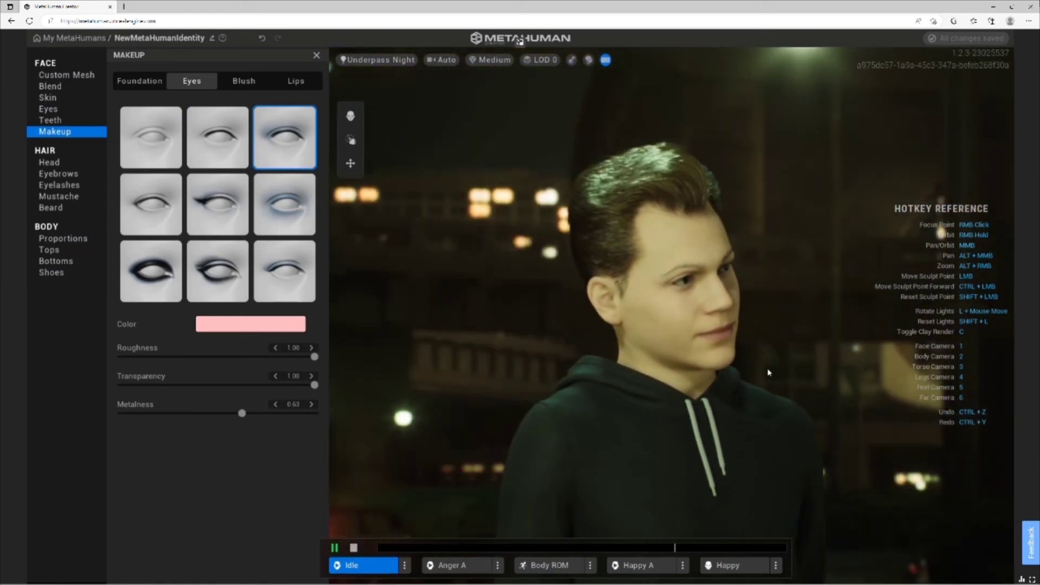